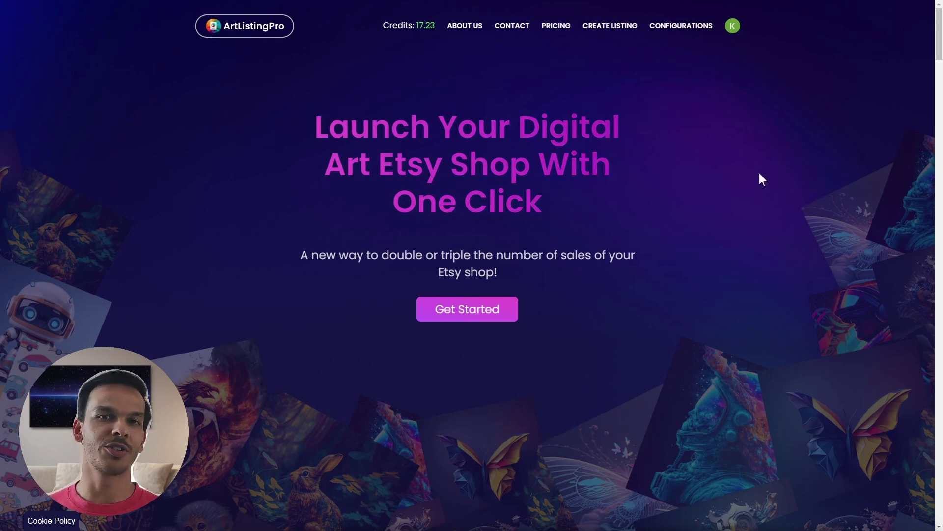
Go to CREATE LISTING and expand the 'Quick Start: Method 1' instructions
click(613, 27)
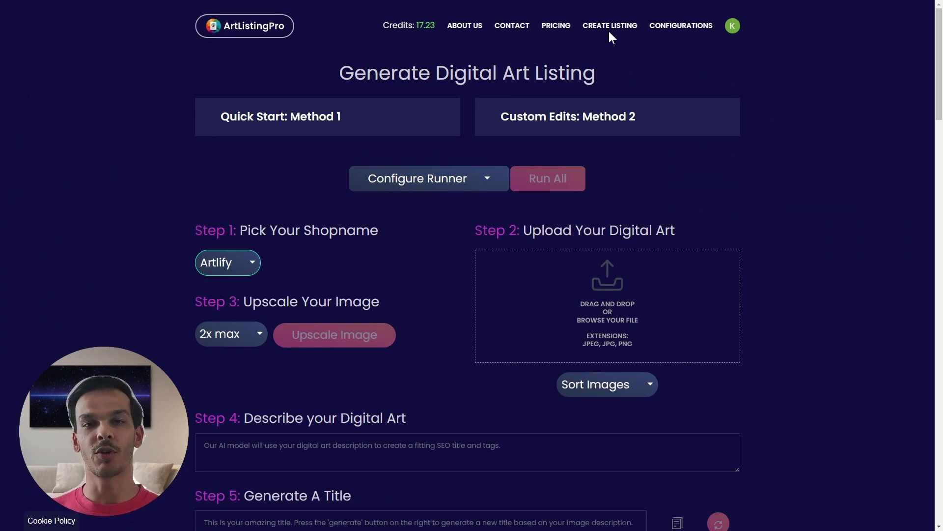
click(292, 116)
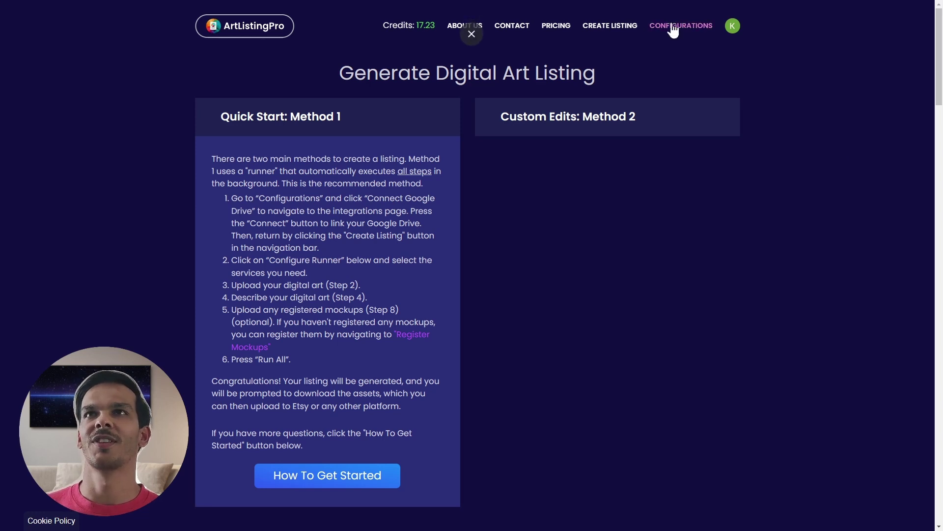
Connect a Google account through Configurations > Connect Google Drive, then return to the listing page
mouse_move(681, 26)
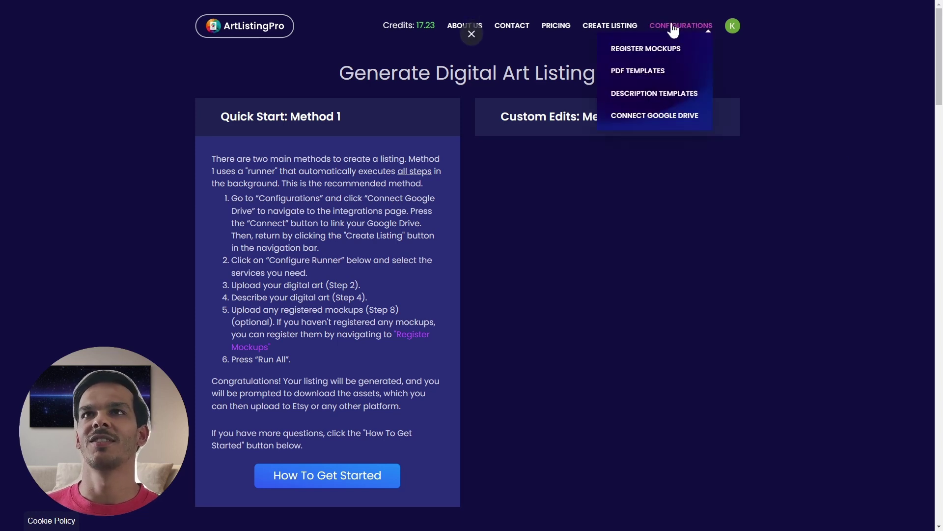
click(640, 116)
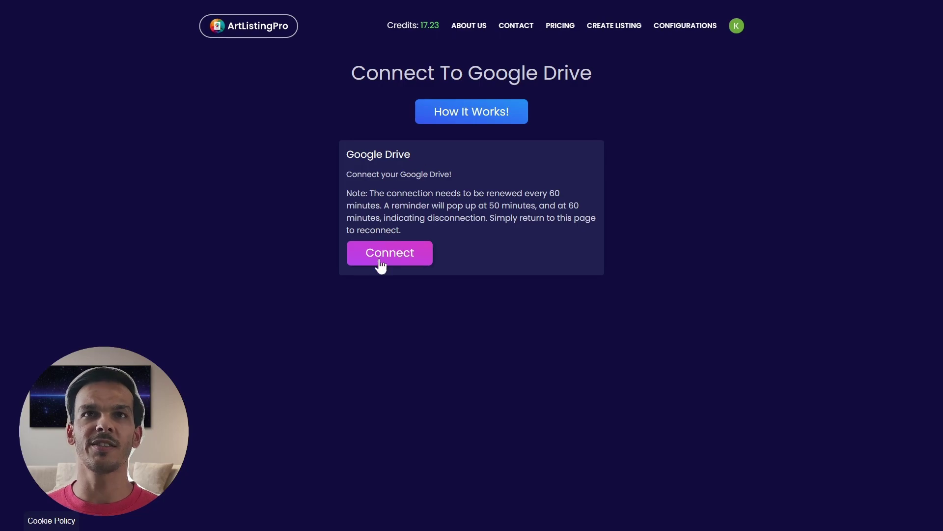
click(437, 266)
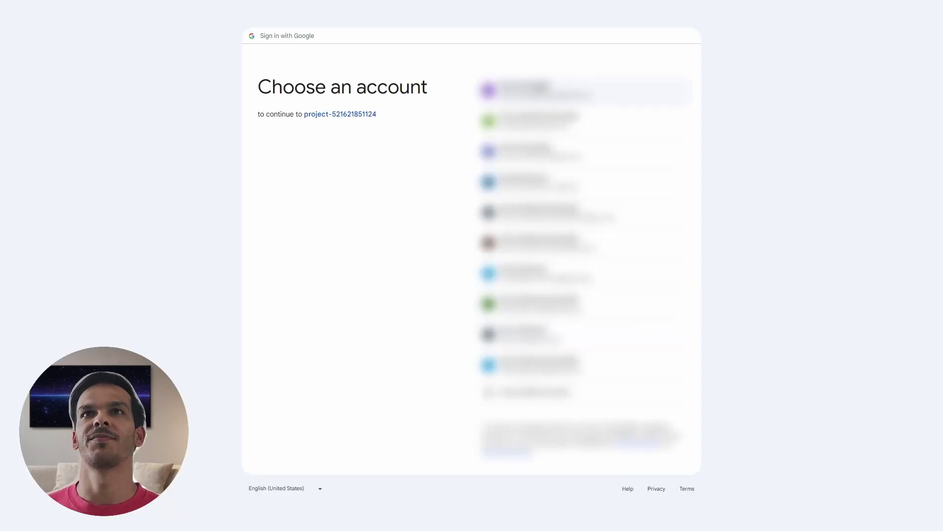
click(555, 311)
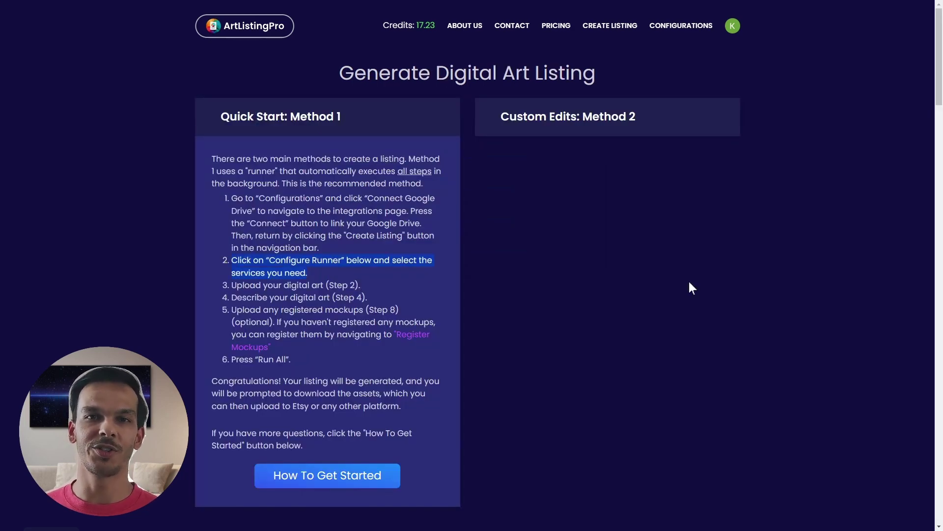
Enable title, tags, description, Image2Mockup Magic, auto cropping/bundling and PDF automation, leaving Upscaling off
scroll(691, 288, down, 6)
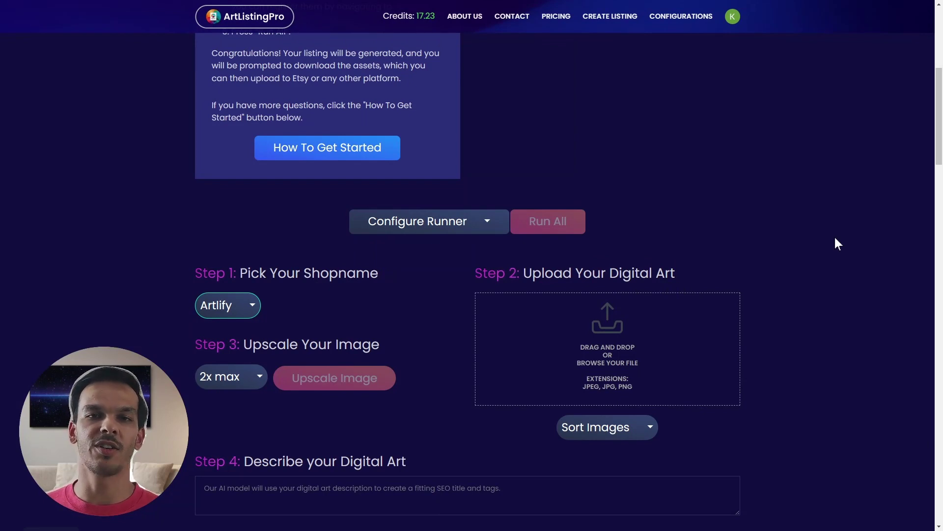
click(417, 229)
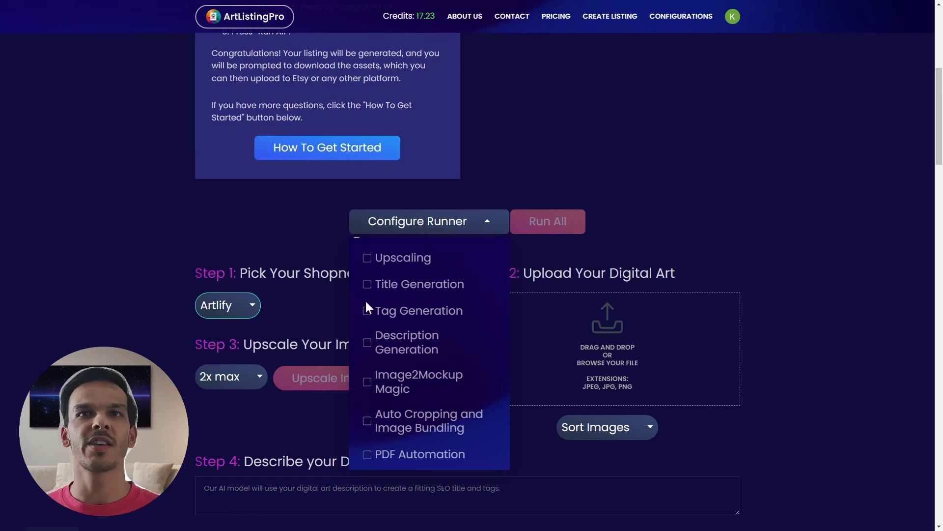
click(366, 285)
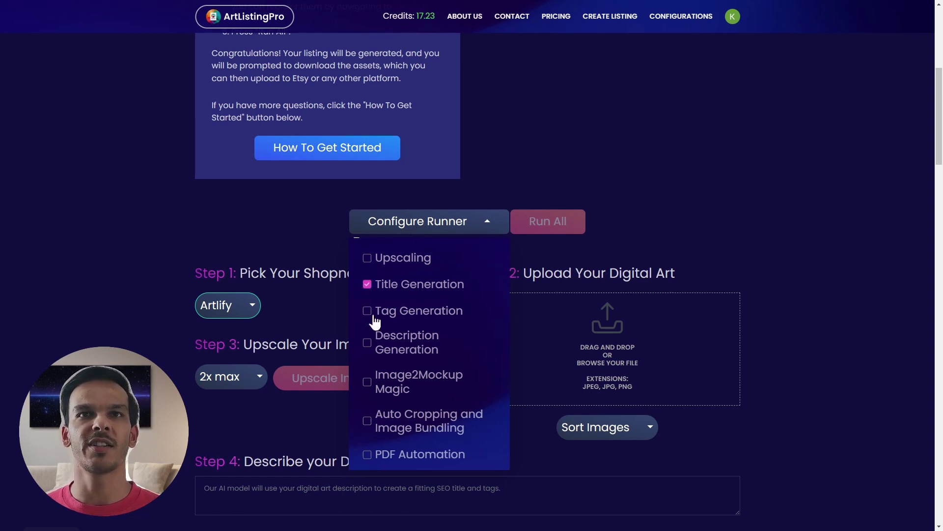
click(368, 312)
click(367, 343)
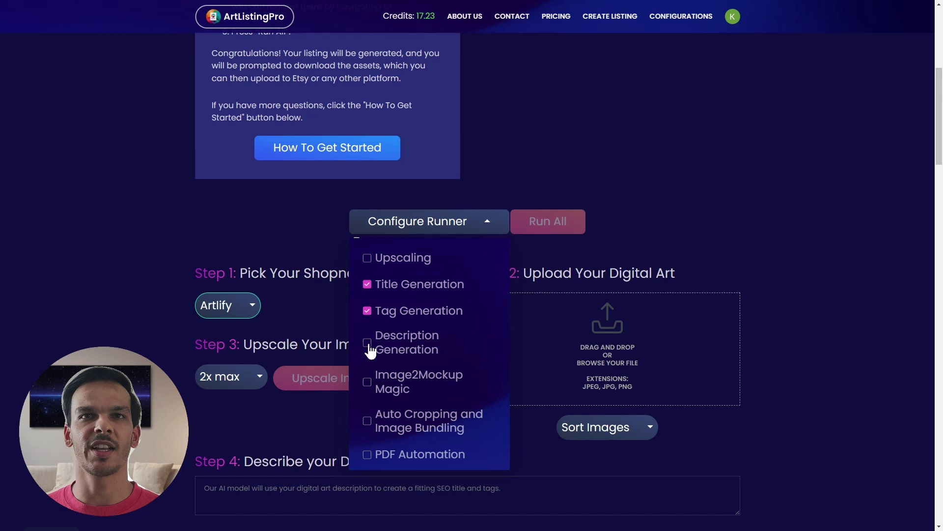
click(368, 384)
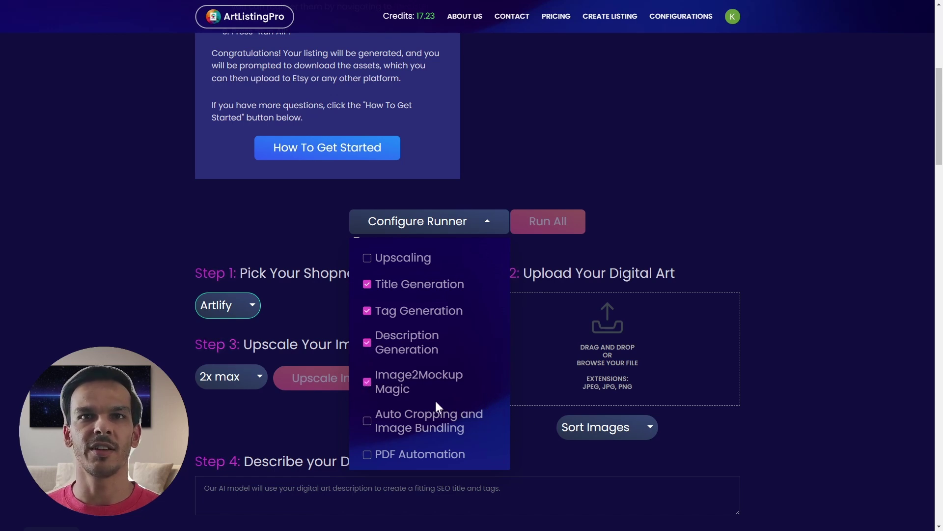
scroll(436, 400, down, 2)
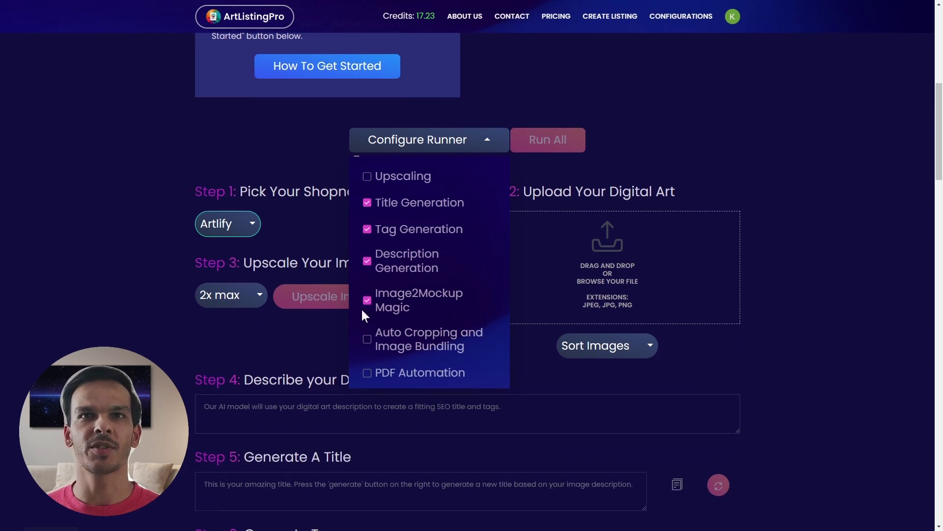
click(367, 340)
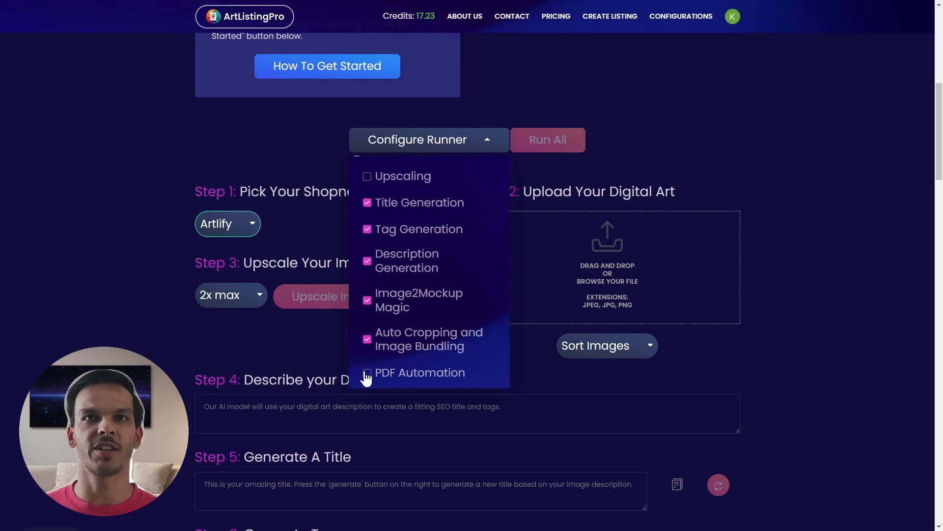
click(367, 375)
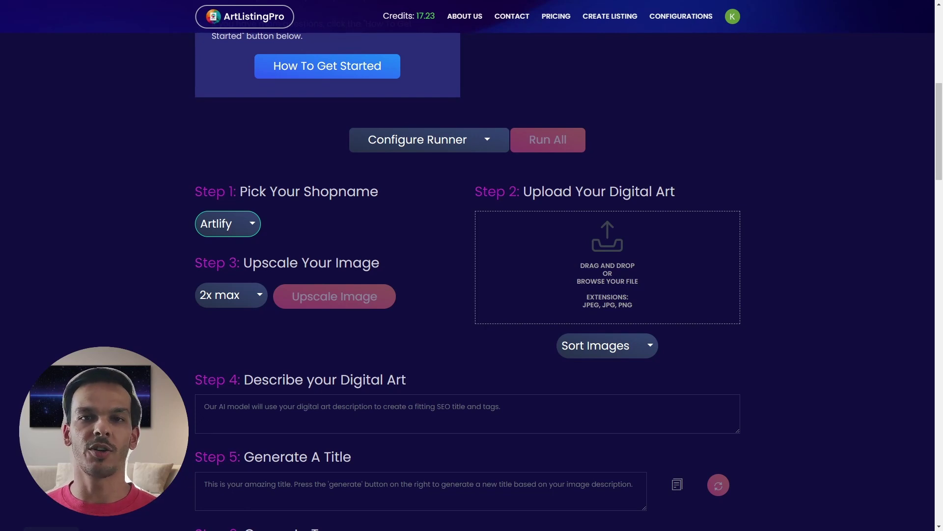
Upload penguin.jpg and describe it as 'penguin surrounded by flowers in the style of klimt'
drag(935, 148, 614, 295)
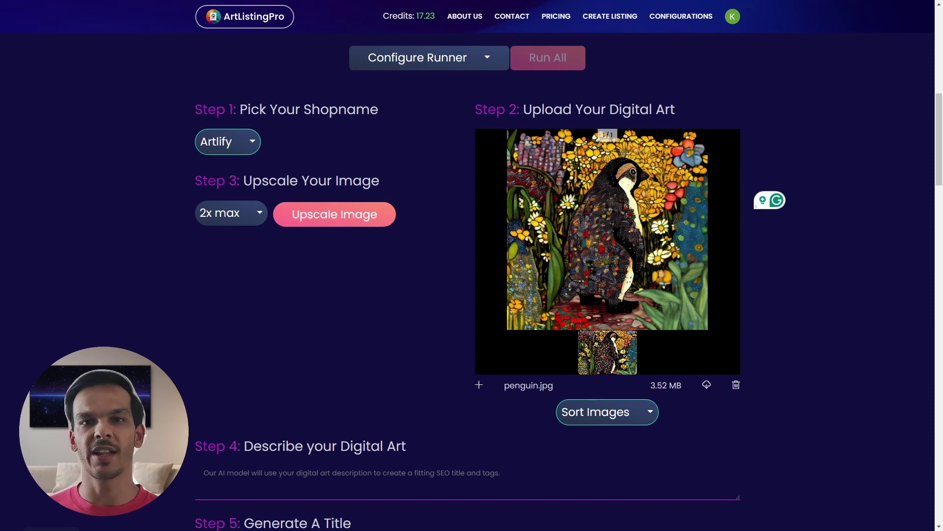
text(penguin surrounded by flowers in the style of klimt)
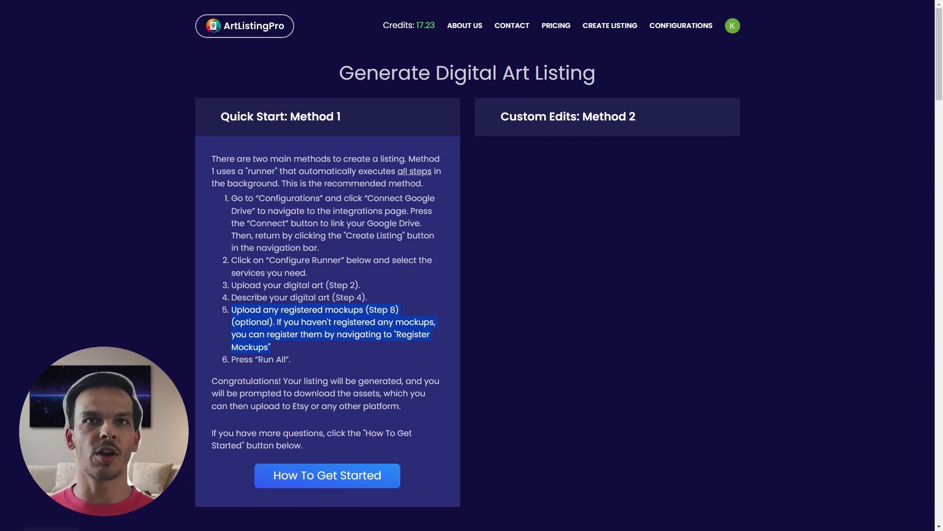
Open the Register Mockups page from the CONFIGURATIONS menu, showing 20 templates
click(355, 361)
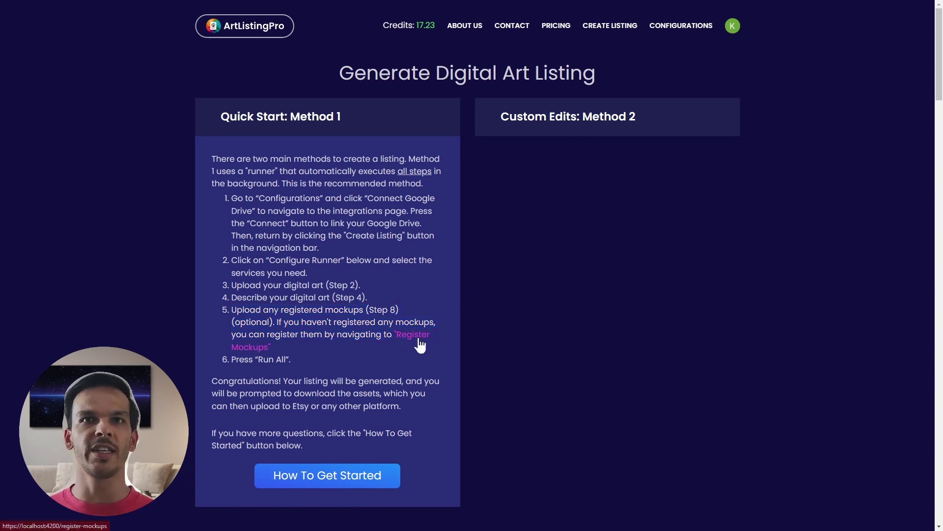
click(680, 25)
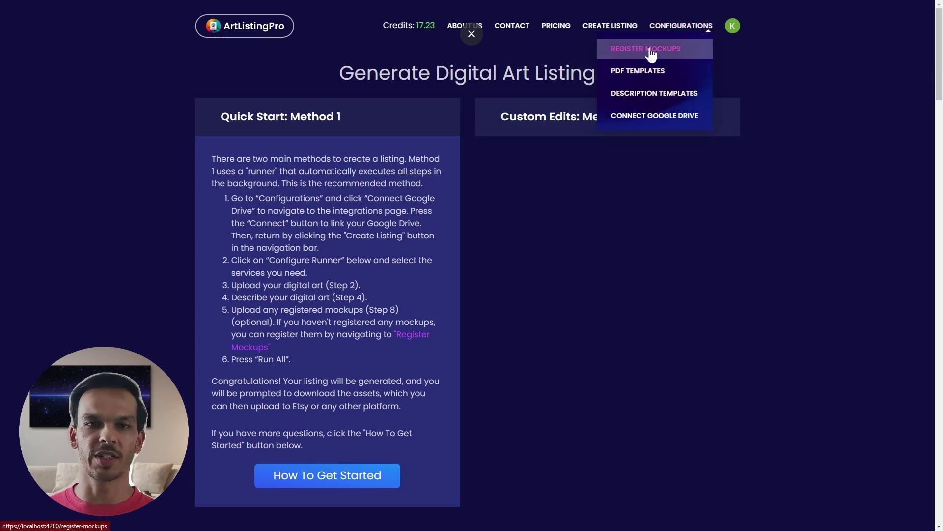
click(651, 53)
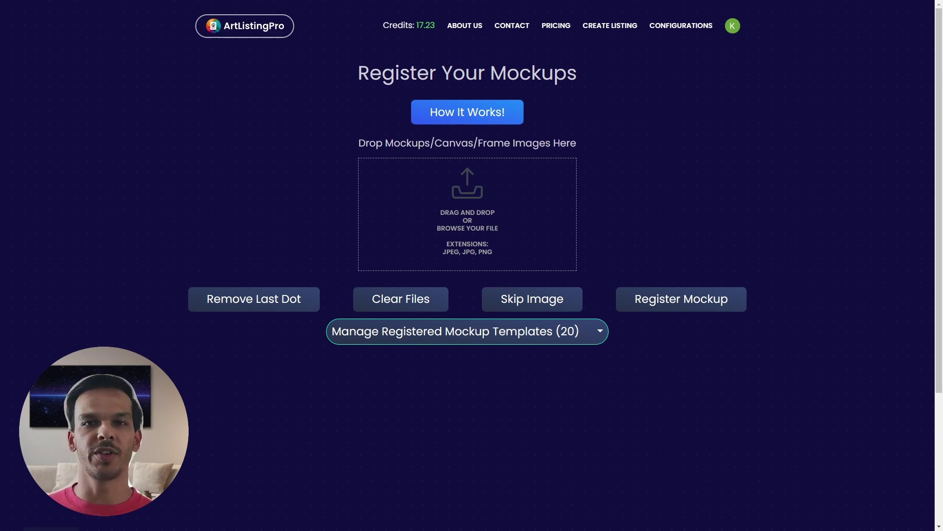
Mark the leaning frame's four inner corners and register it as the 21st mockup template
drag(295, 320, 413, 231)
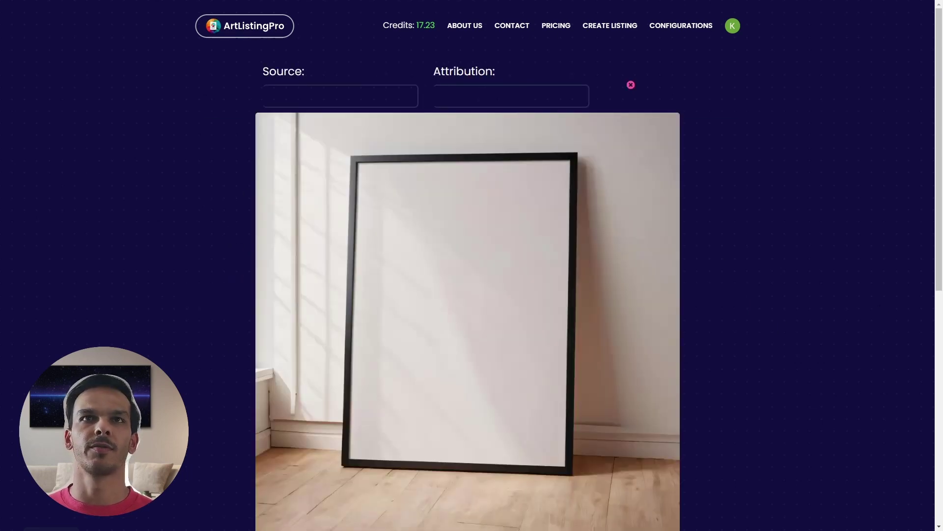
scroll(879, 197, down, 1)
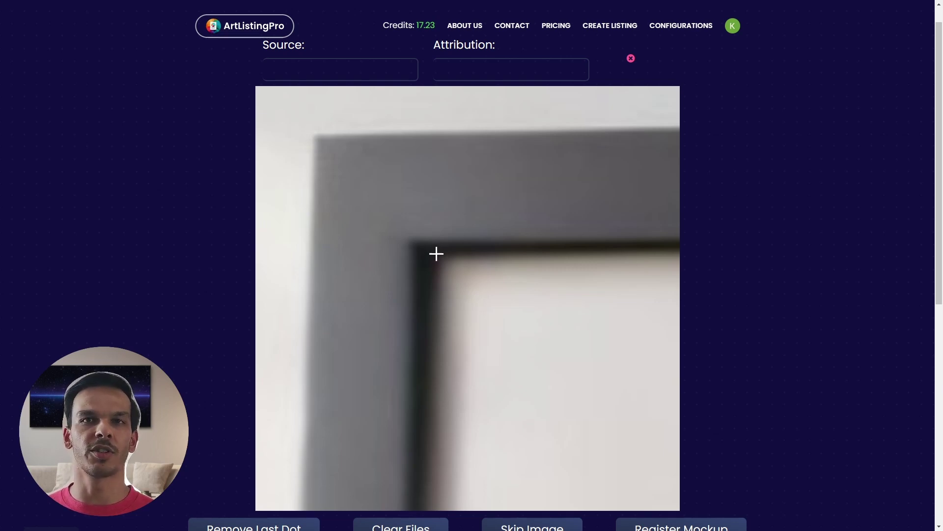
click(437, 254)
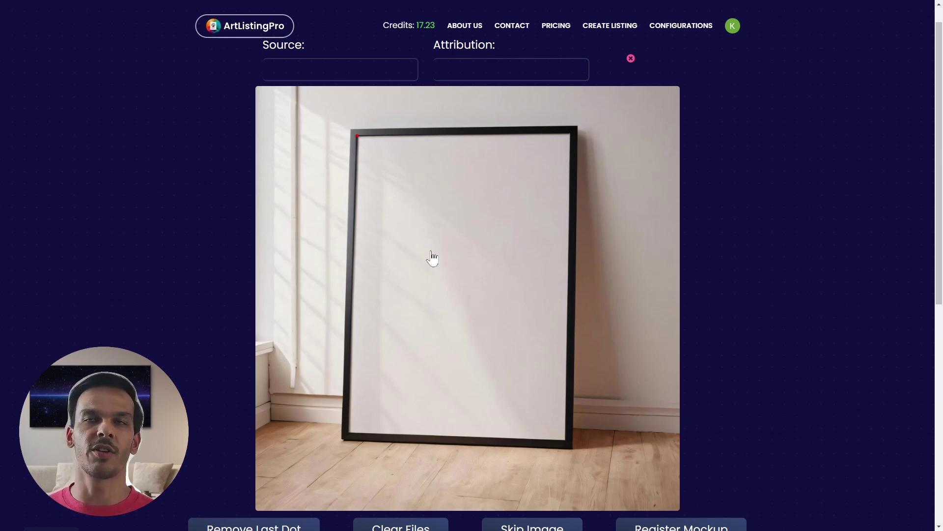
click(554, 238)
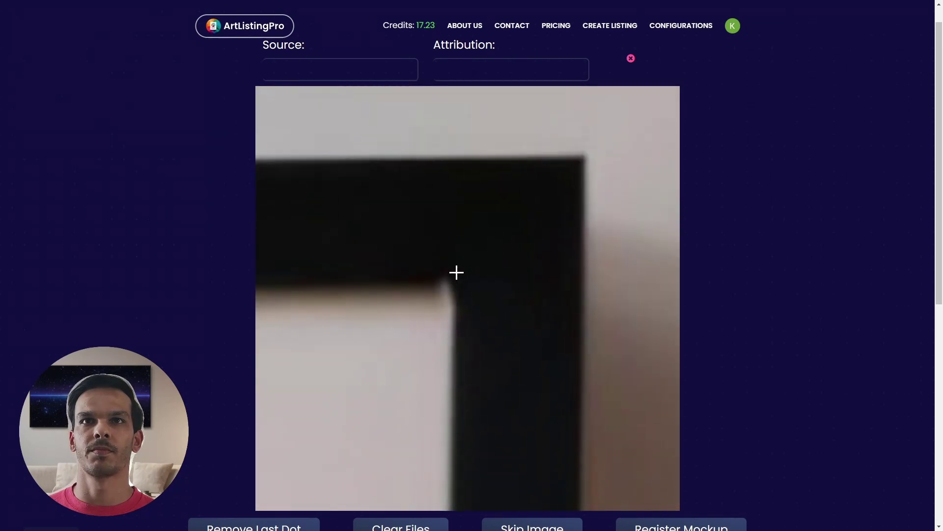
click(456, 273)
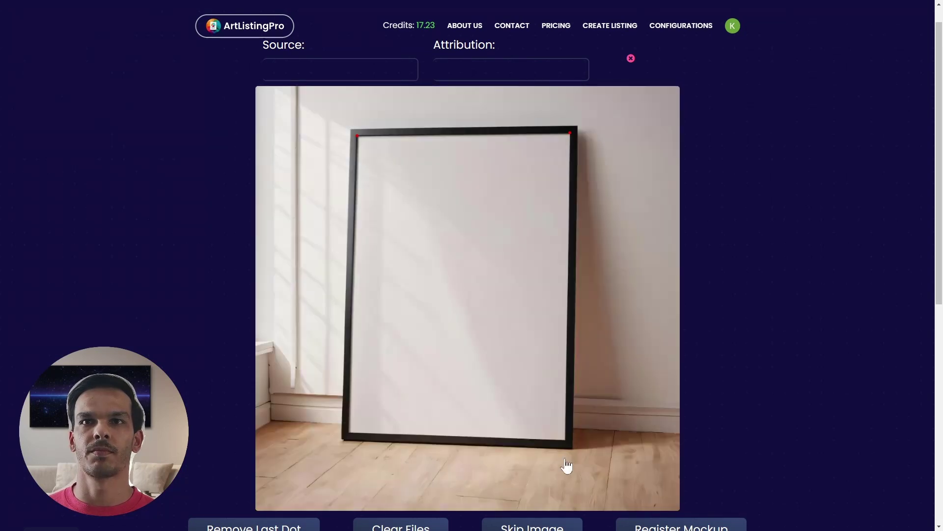
click(564, 455)
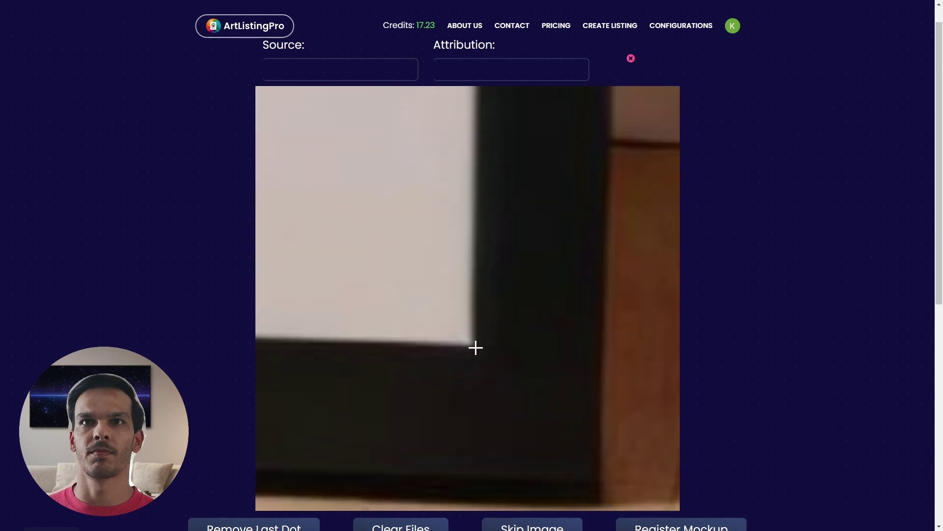
click(476, 348)
click(375, 400)
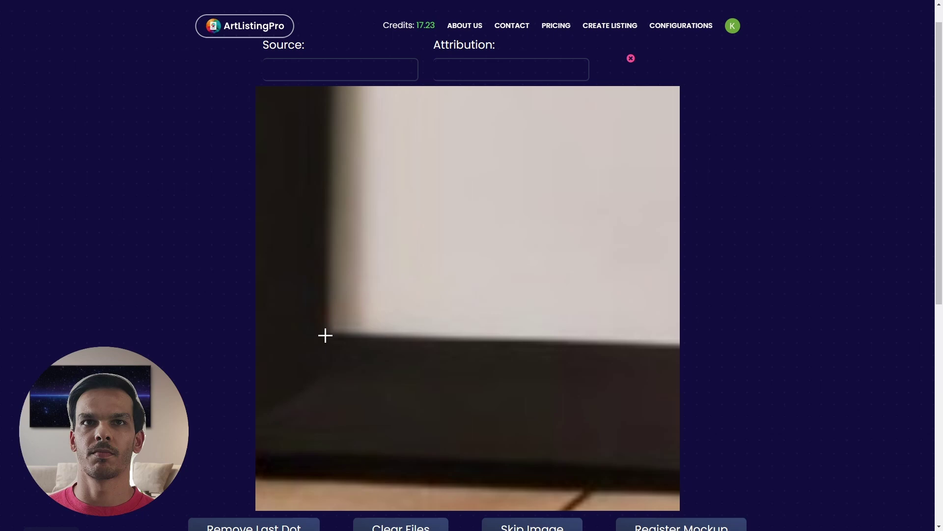
click(324, 338)
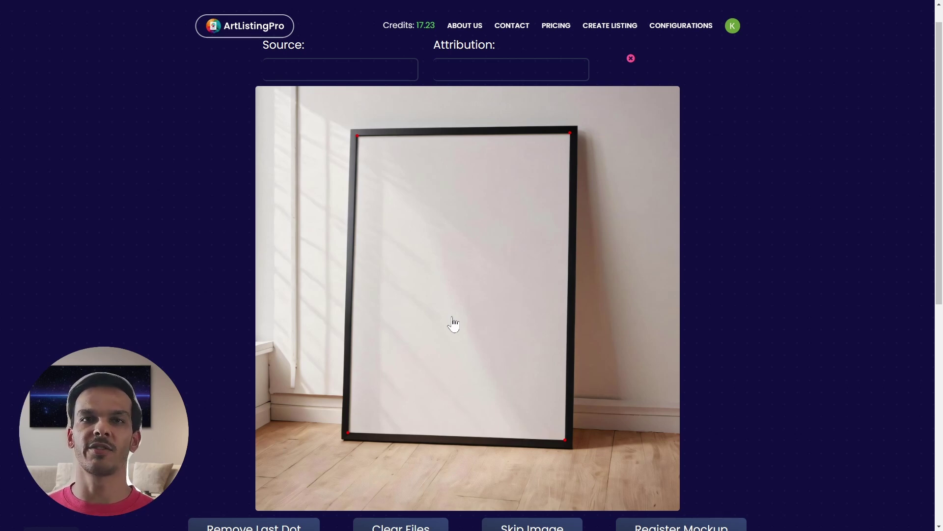
scroll(670, 459, down, 2)
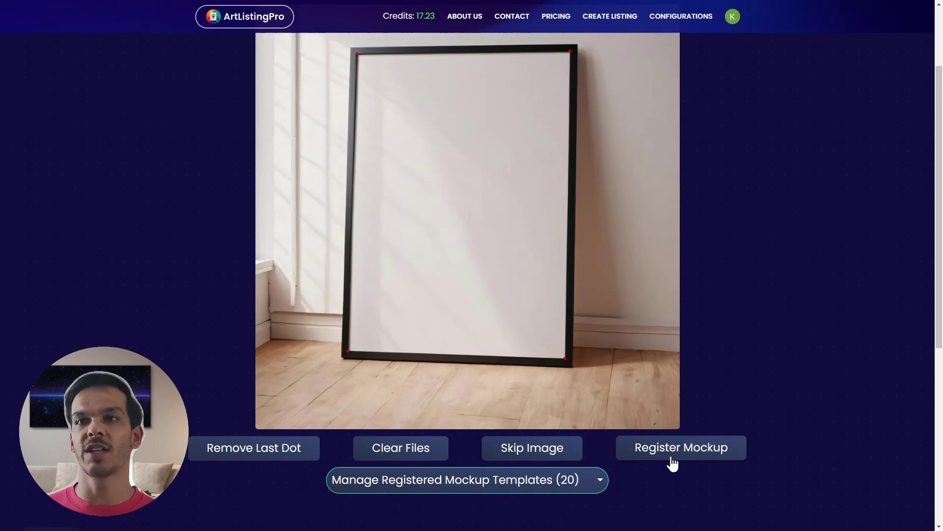
click(671, 457)
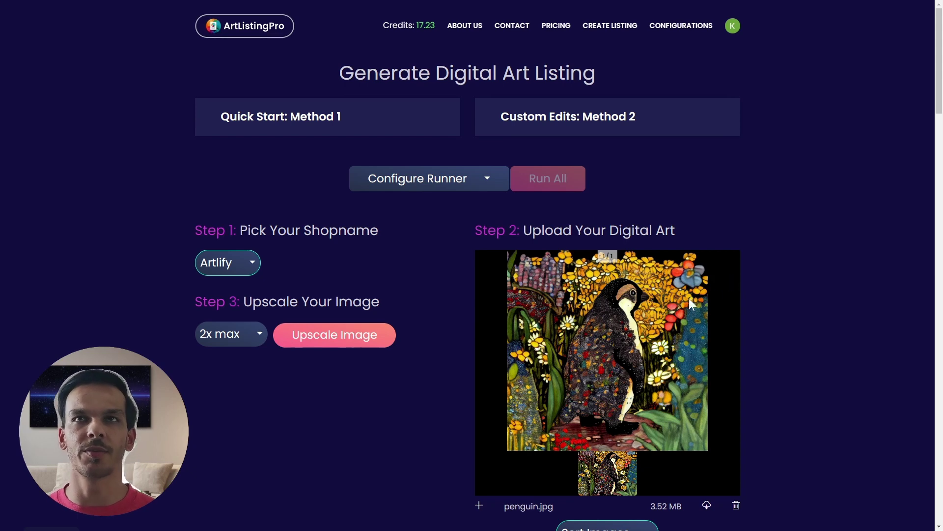
Upload the empty leaning-frame photo (195.21 KB) into the Step 8 mockup box
scroll(689, 299, down, 15)
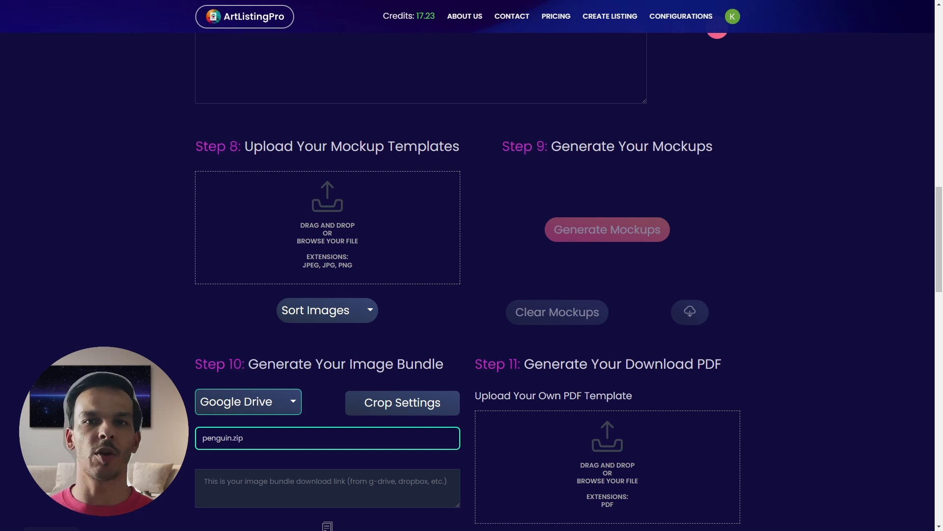
drag(364, 511, 307, 275)
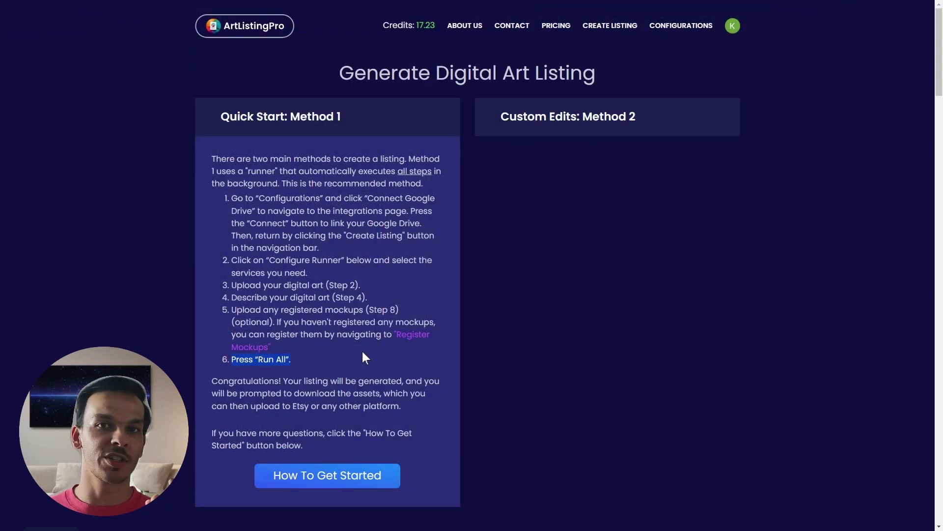
Run All listing steps for the penguin art, leaving 14.44 credits, until Save As appears
scroll(481, 290, down, 5)
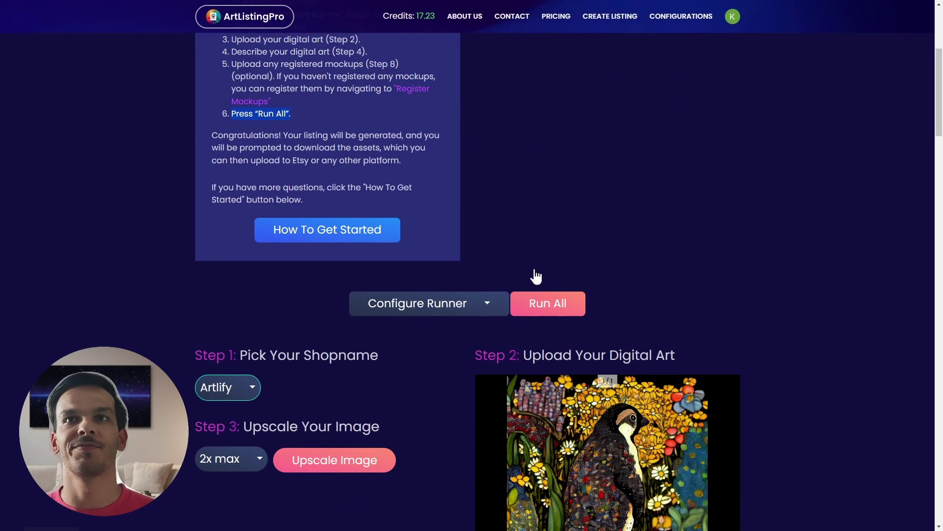
click(543, 303)
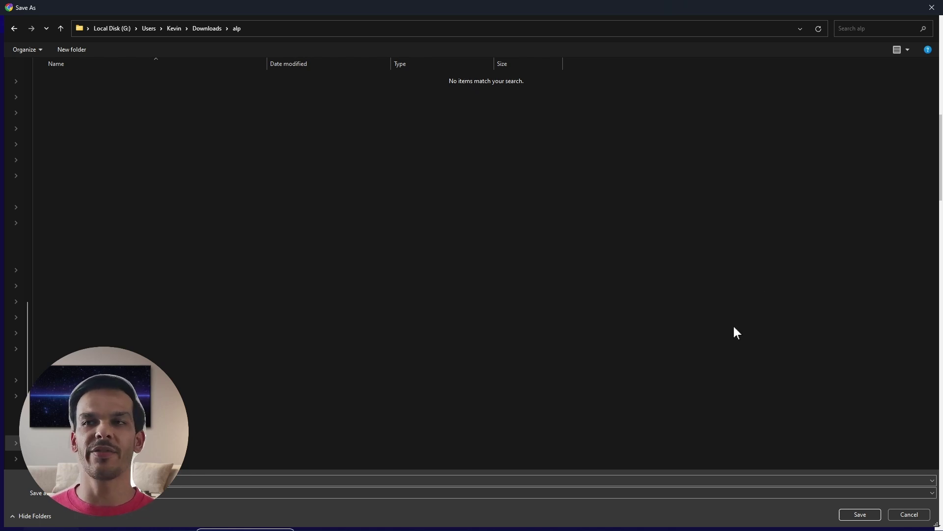
Save penguin.zip to the alp folder and view its framed penguin mockup JPG
click(844, 514)
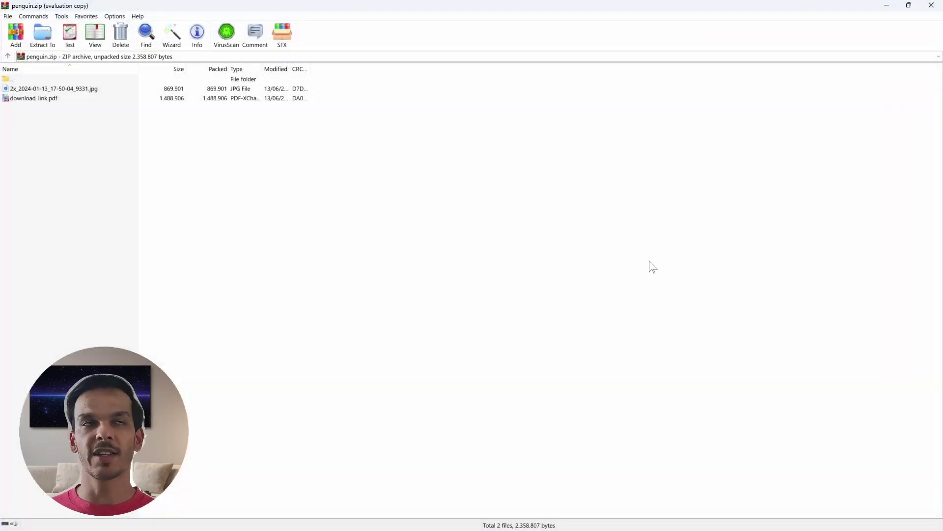
click(71, 92)
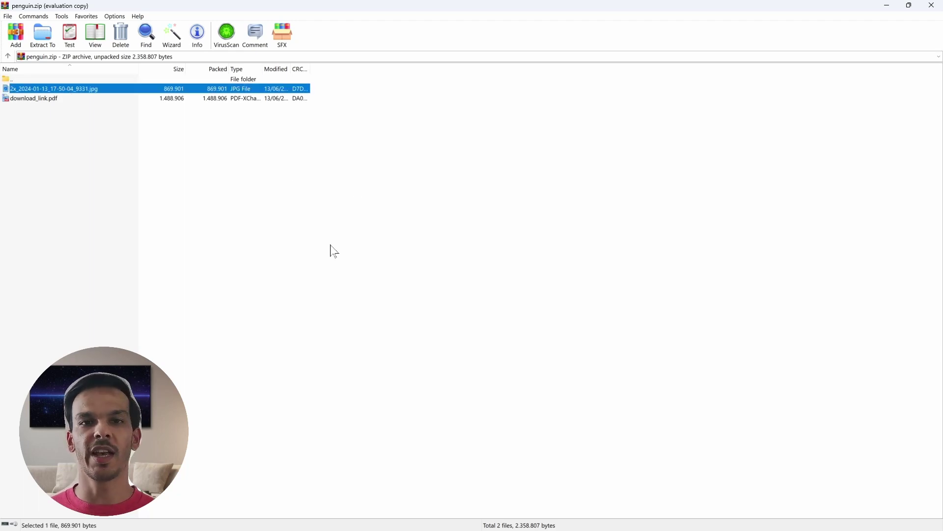
key(Return)
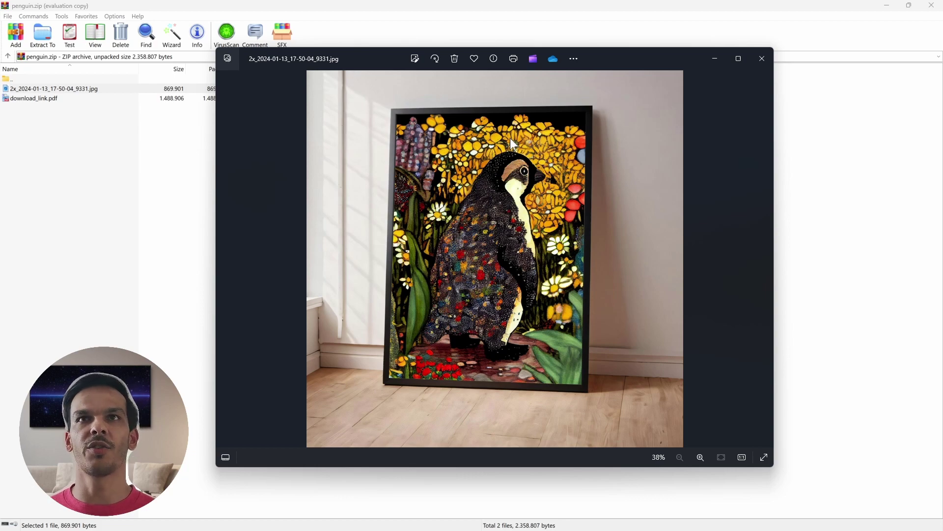
Open download_link.pdf and follow its Google Drive link to get penguin_bundle.zip
click(762, 58)
click(63, 98)
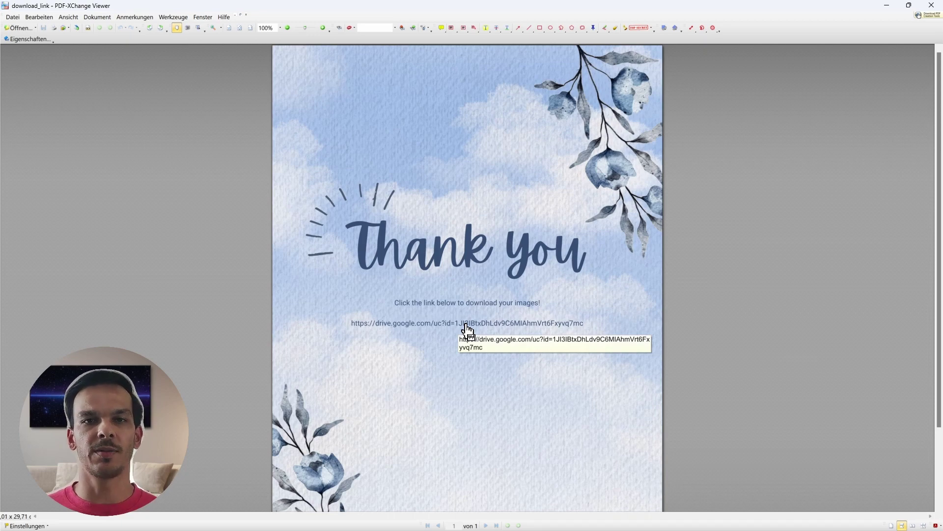
click(467, 327)
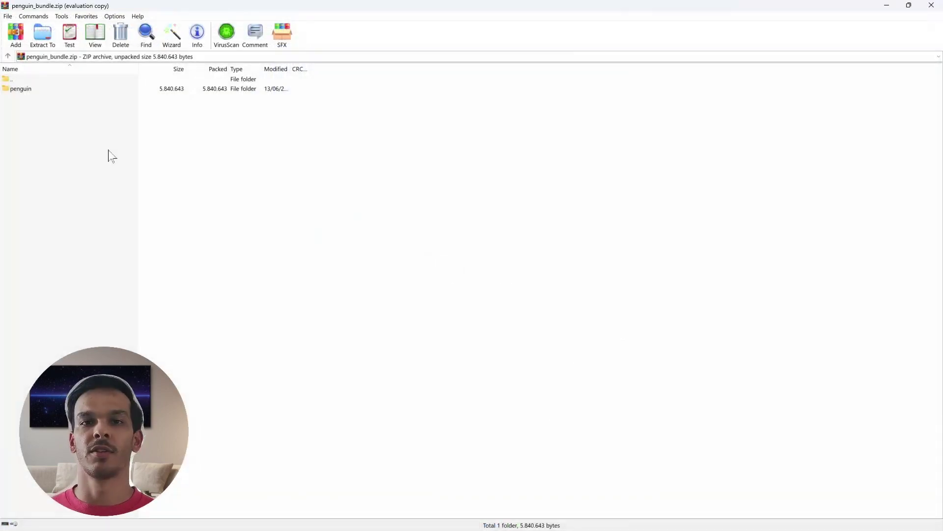
Open the five penguin JPGs, 1to2_penguin.jpg through the last image, from the zip's penguin folder
click(28, 88)
double_click(22, 89)
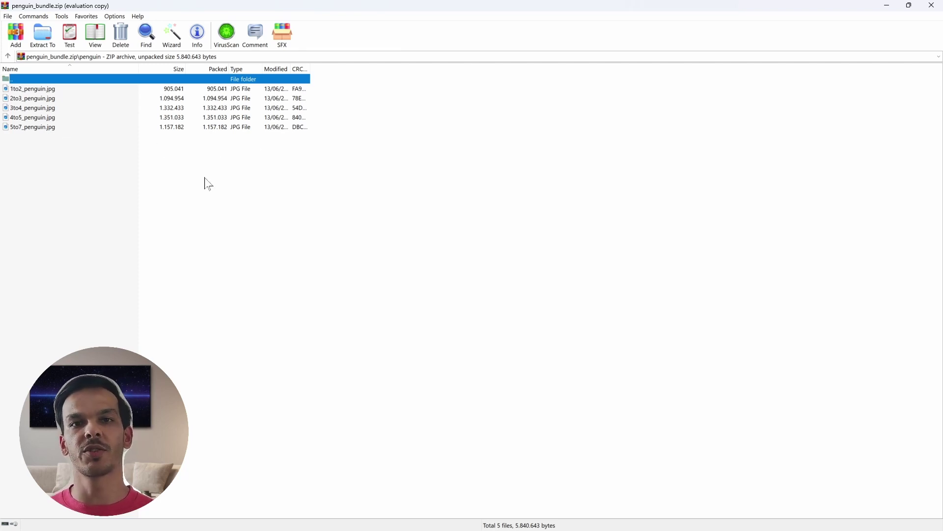
click(392, 212)
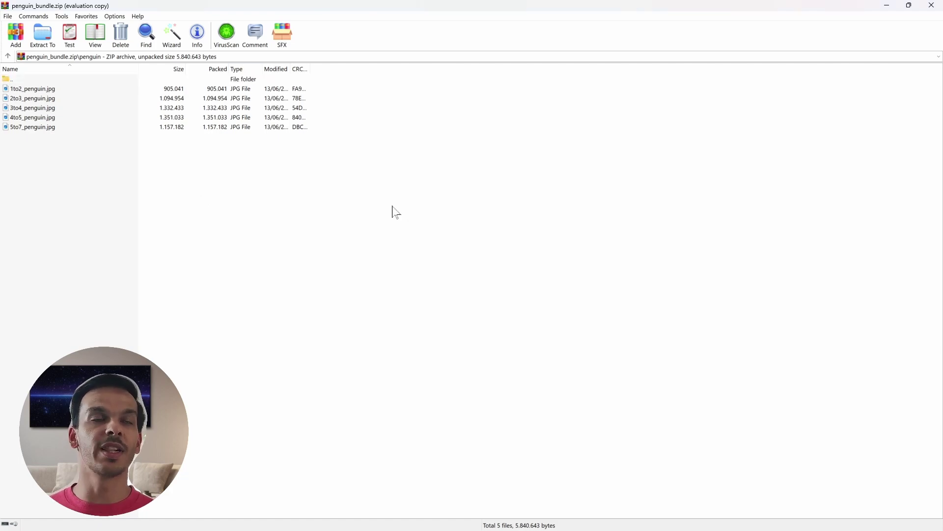
click(24, 89)
shift+click(32, 126)
key(Return)
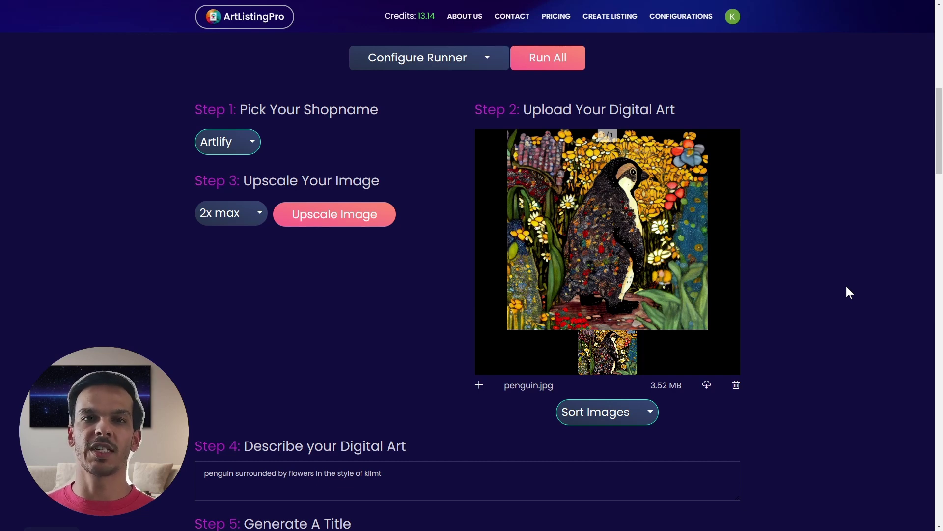
Copy the penguin listing's generated tags, then its title, then its description from Steps 5–7
scroll(846, 286, down, 6)
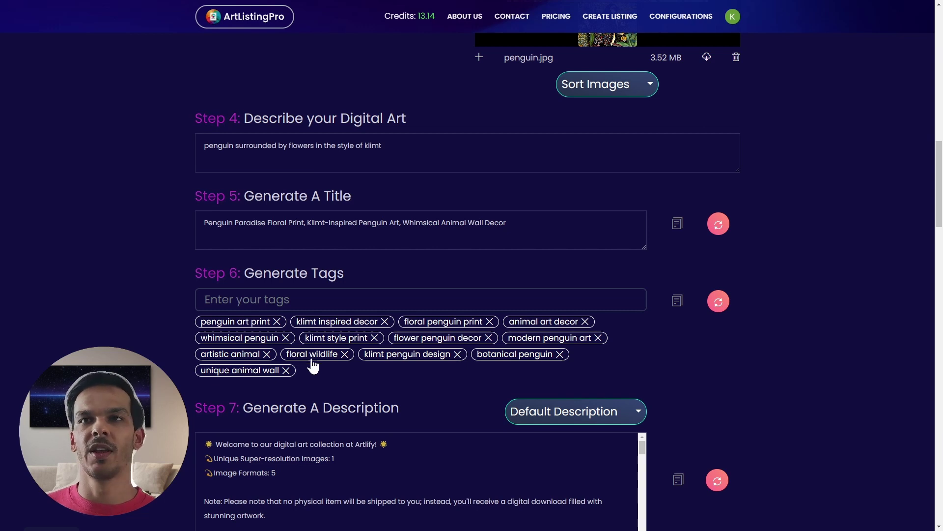
click(679, 304)
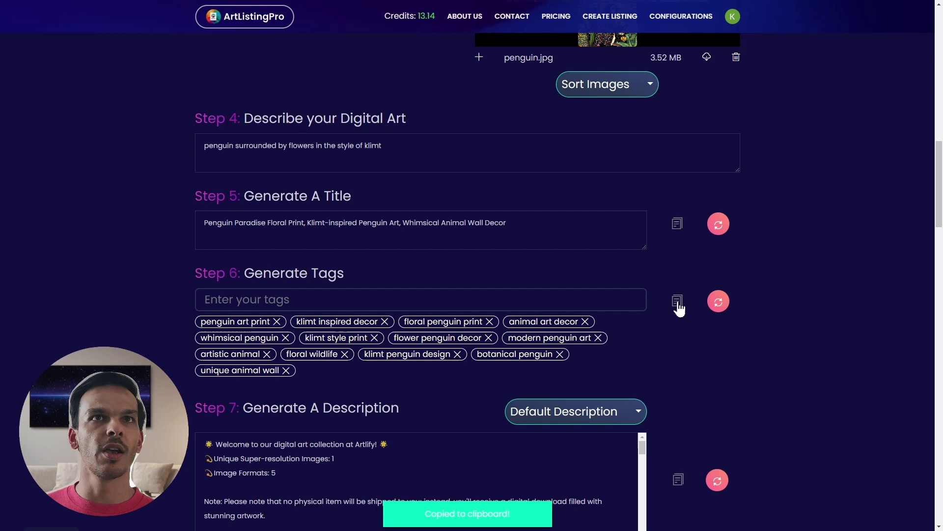
click(677, 224)
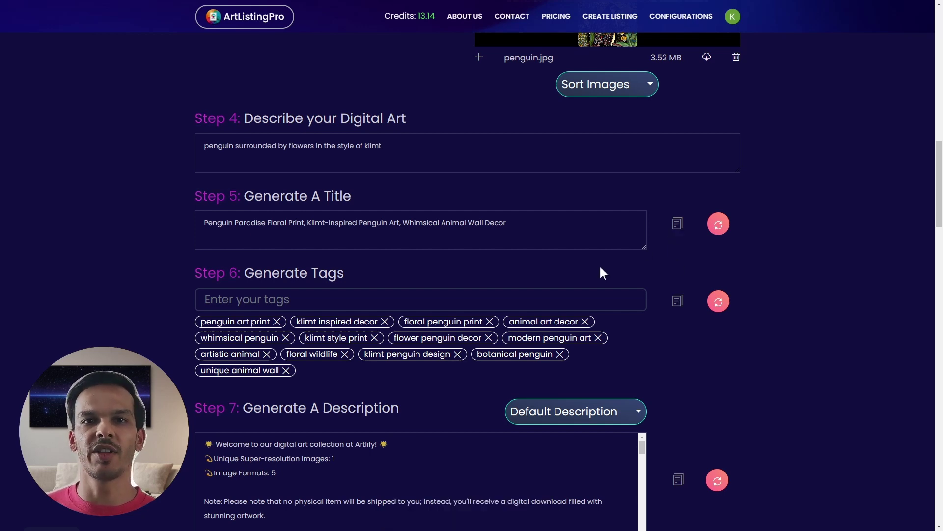
scroll(601, 270, down, 3)
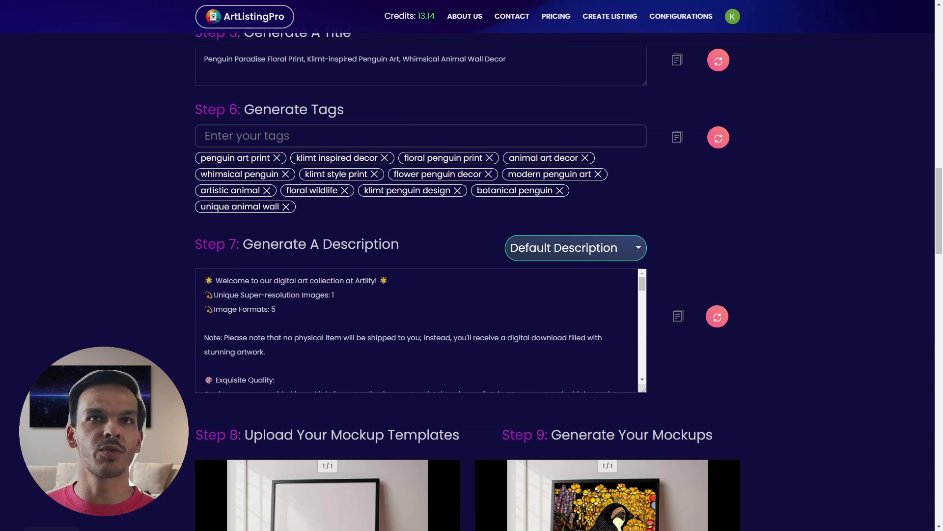
drag(643, 285, 646, 376)
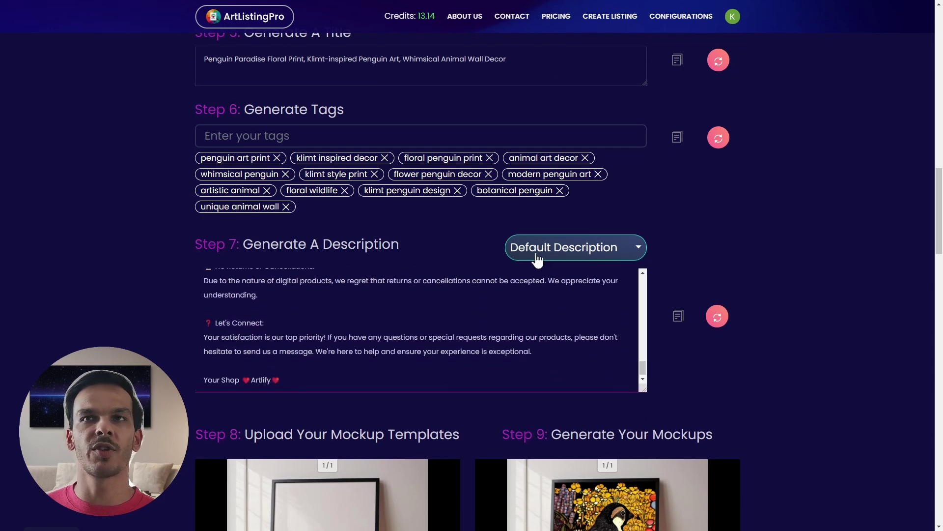
click(678, 315)
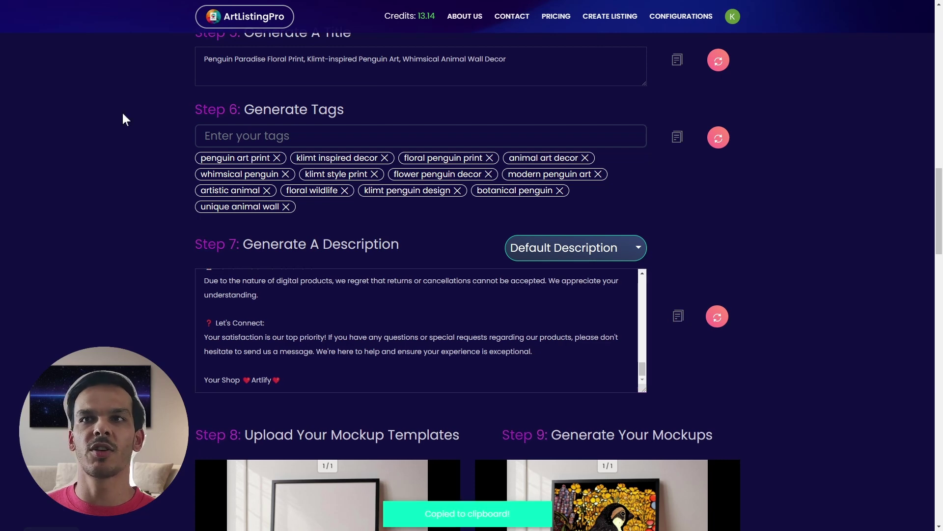
scroll(186, 208, down, 5)
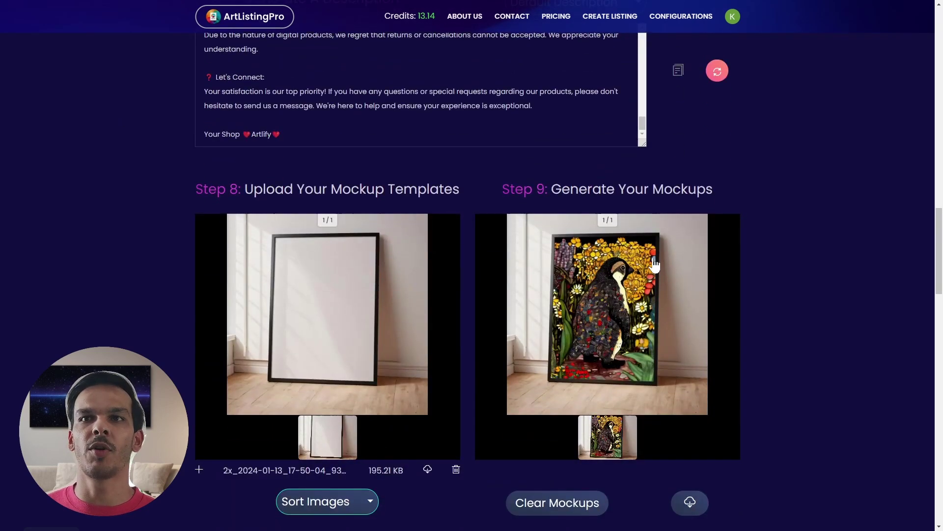
Select the Google Drive bundle link in Step 10 and insert it into the Thank You PDF
scroll(395, 167, down, 3)
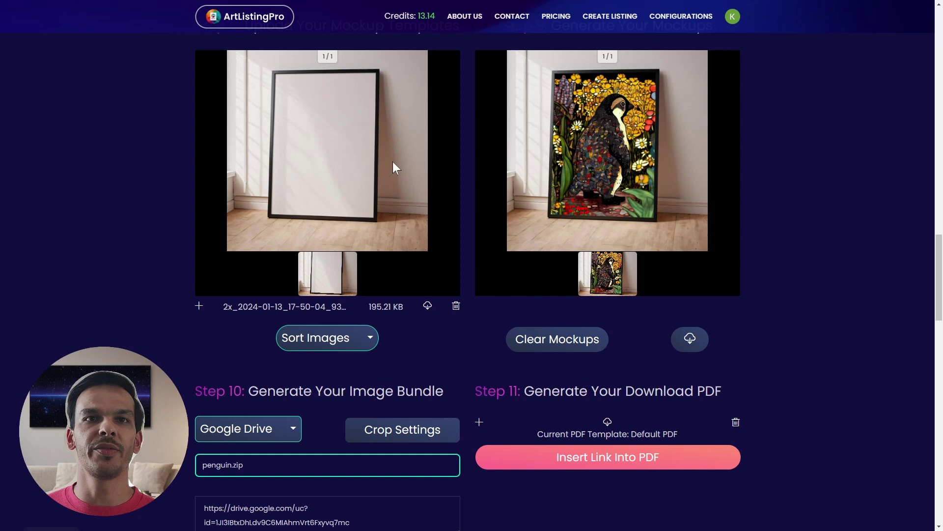
scroll(393, 161, down, 5)
click(251, 256)
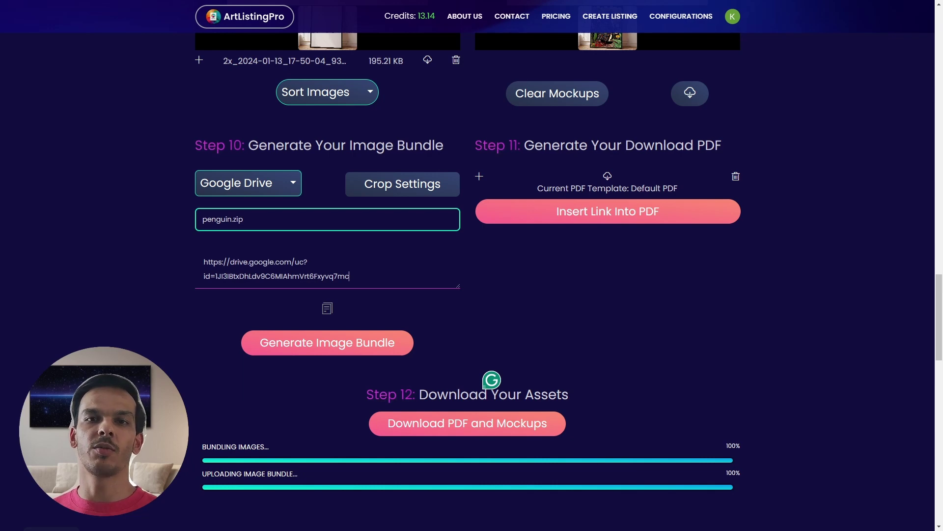
key(shift+Down)
key(shift+Down)
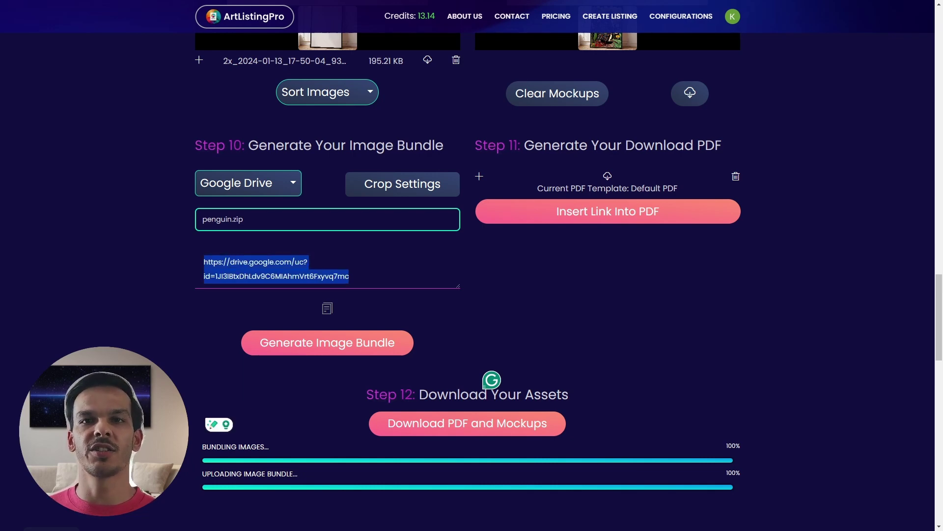
click(593, 215)
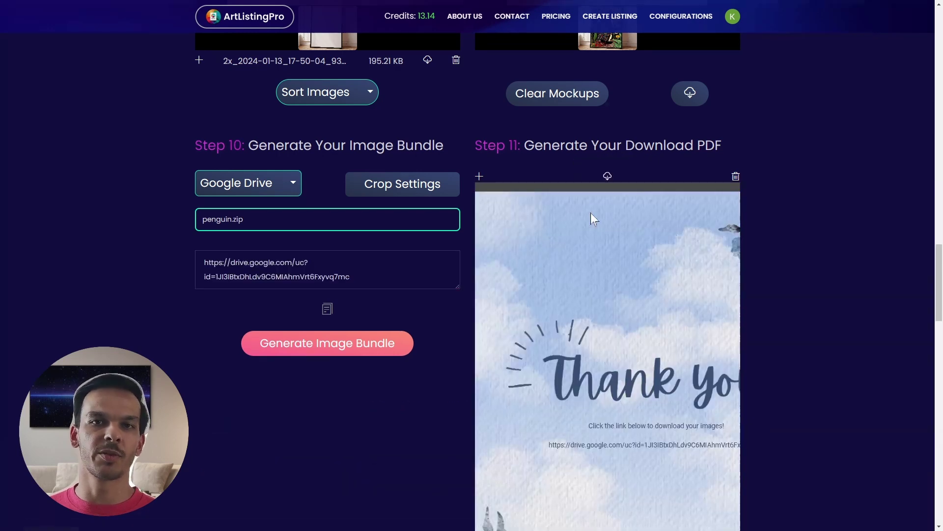